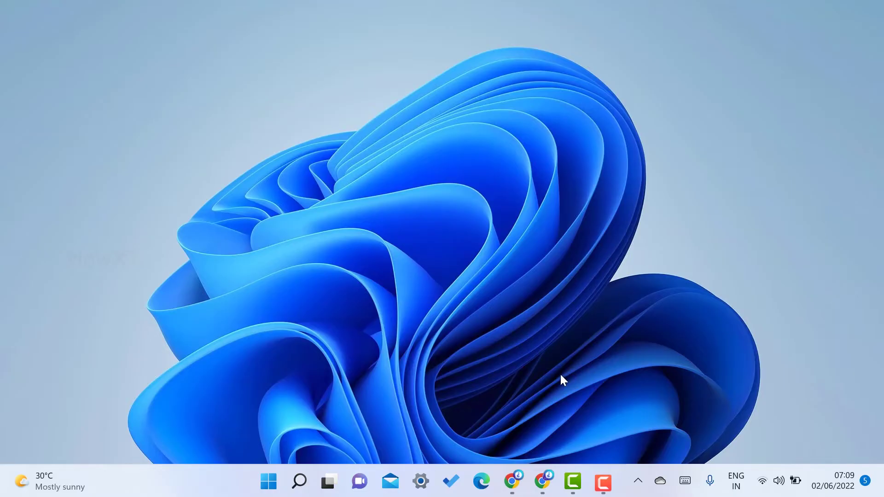
Open a new Chrome window and launch Google Sheets from the Google apps grid.
click(543, 481)
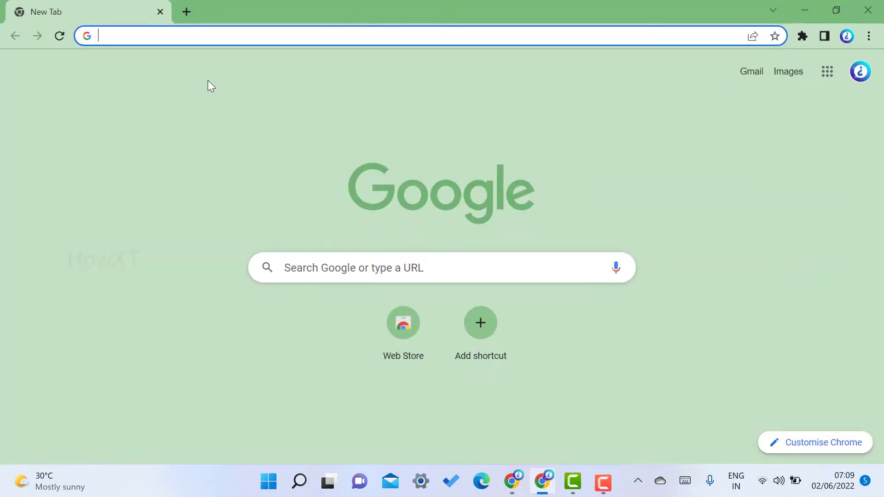
click(832, 78)
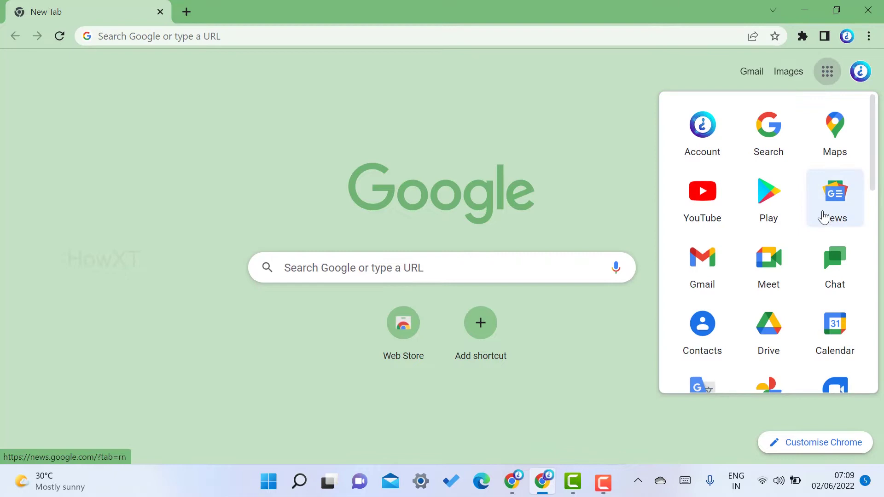
scroll(795, 217, down, 3)
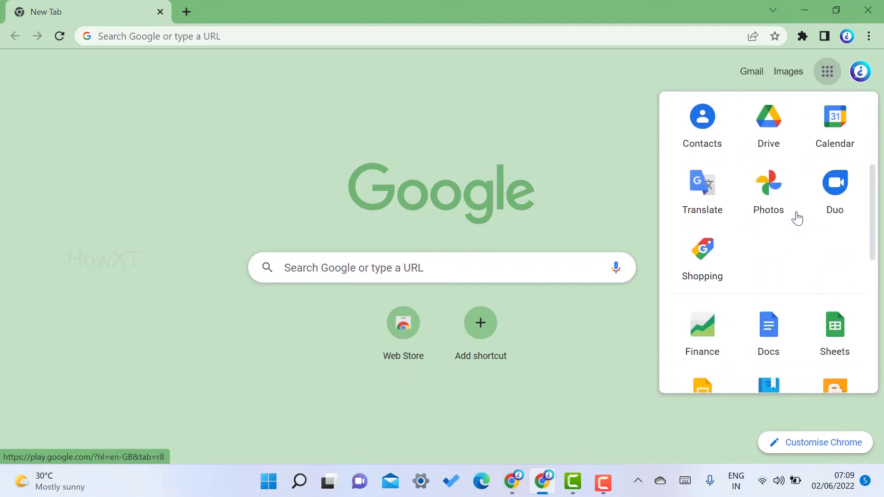
click(842, 330)
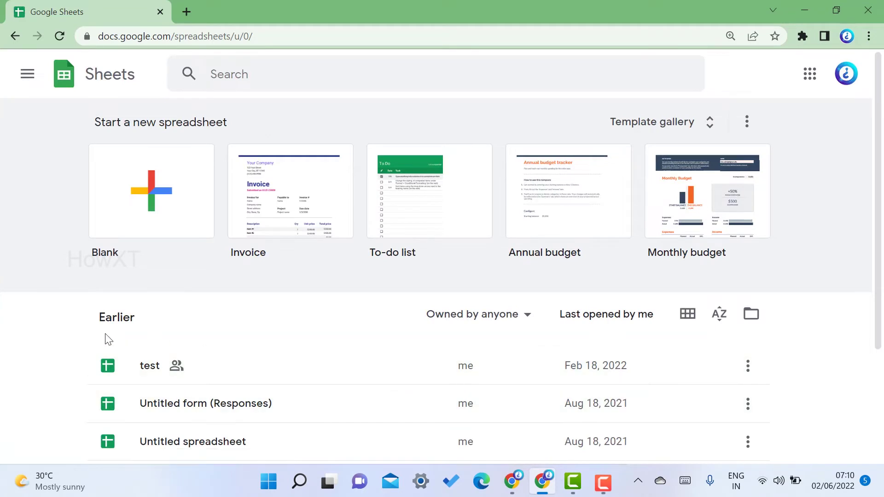
Bring up the Template gallery from the Sheets home page's template row.
scroll(105, 338, down, 3)
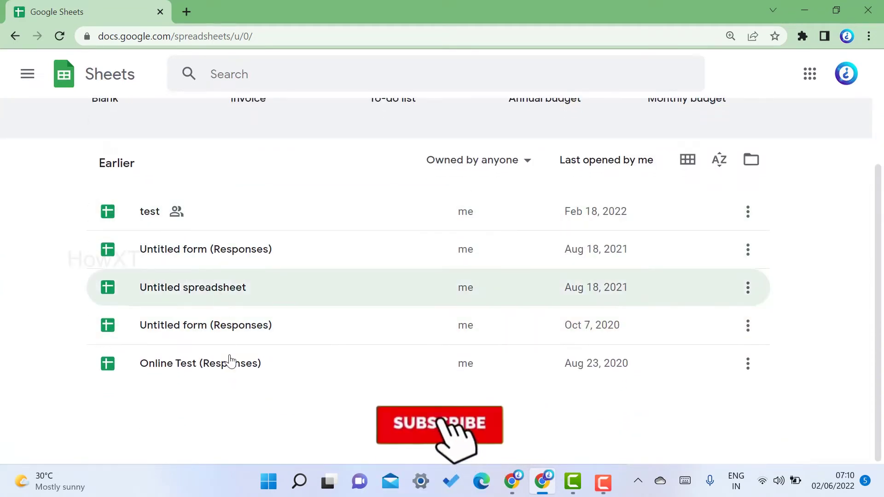
click(233, 359)
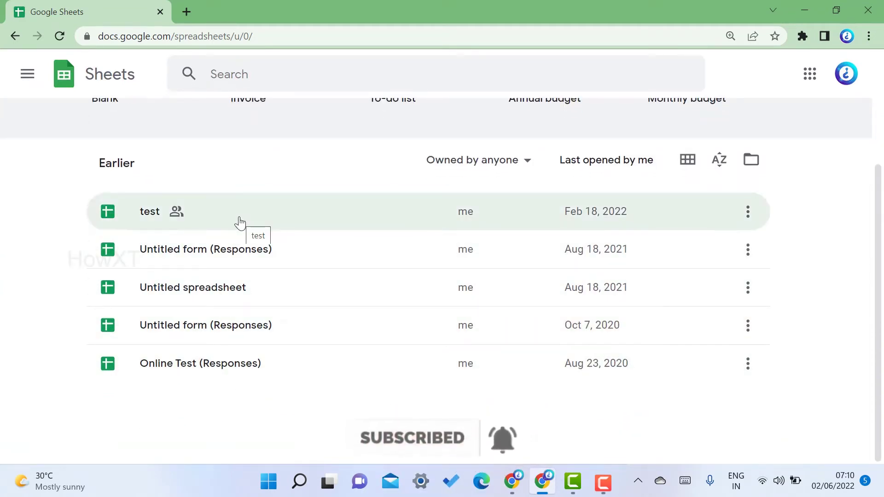
scroll(237, 221, up, 3)
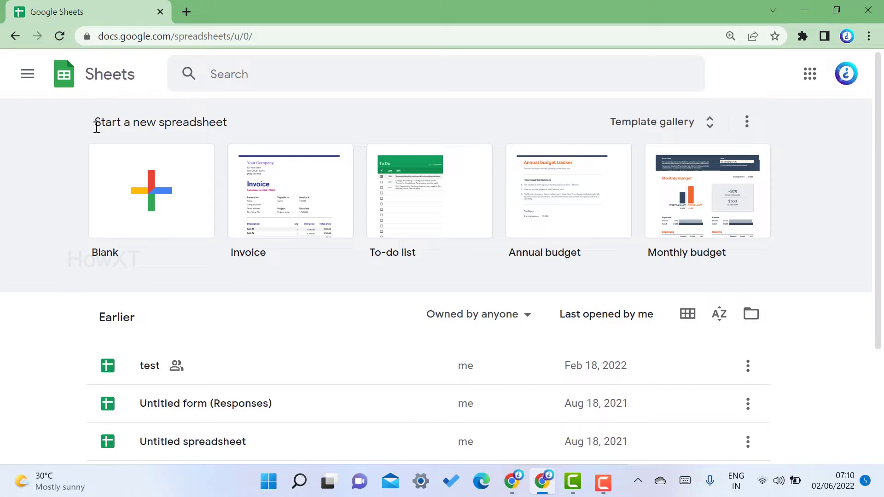
click(663, 130)
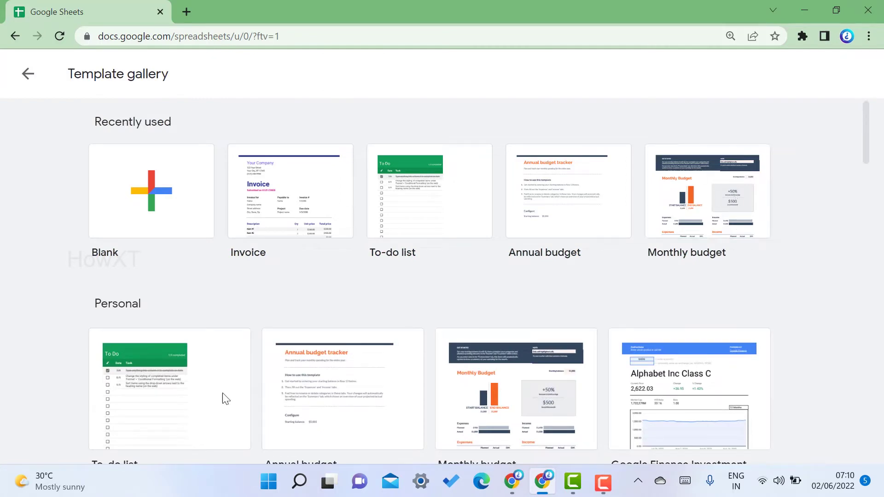
Create a new spreadsheet from the Invoice template in the gallery's Work section.
scroll(122, 260, down, 3)
scroll(121, 253, down, 4)
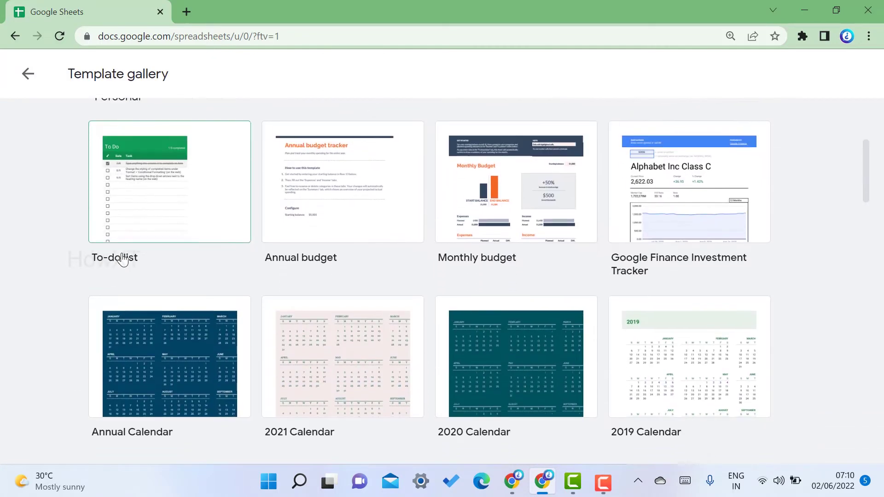
scroll(122, 253, down, 10)
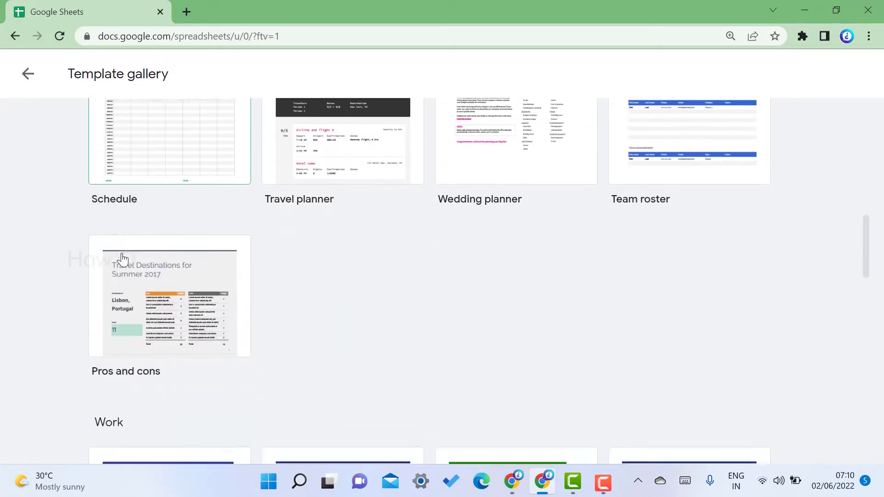
scroll(123, 259, down, 1)
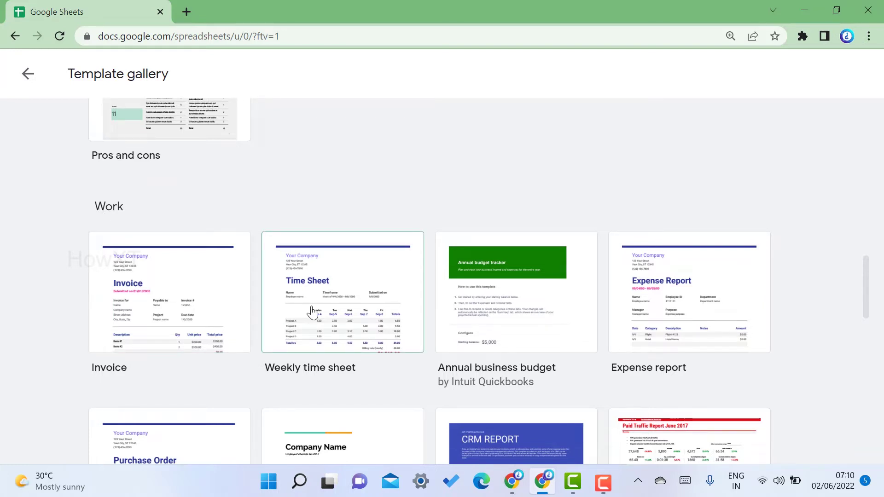
click(111, 312)
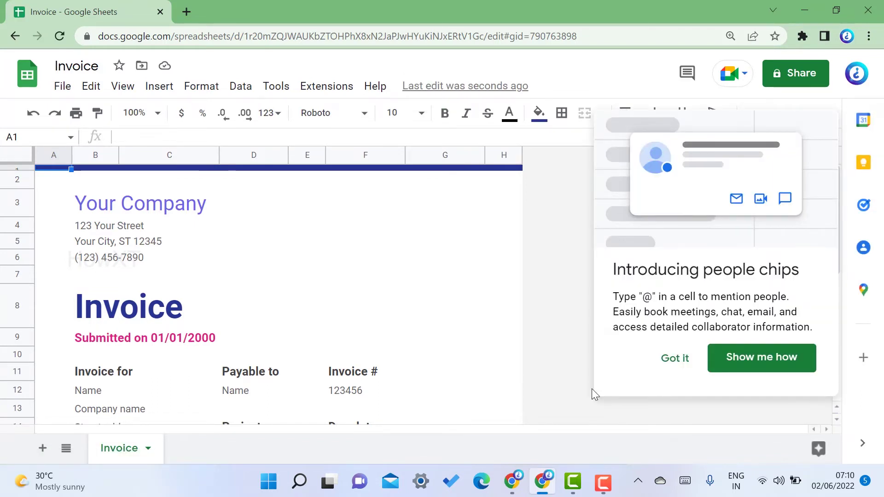
Dismiss the people chips popup and replace 'Your Company' with Howxt.
click(678, 363)
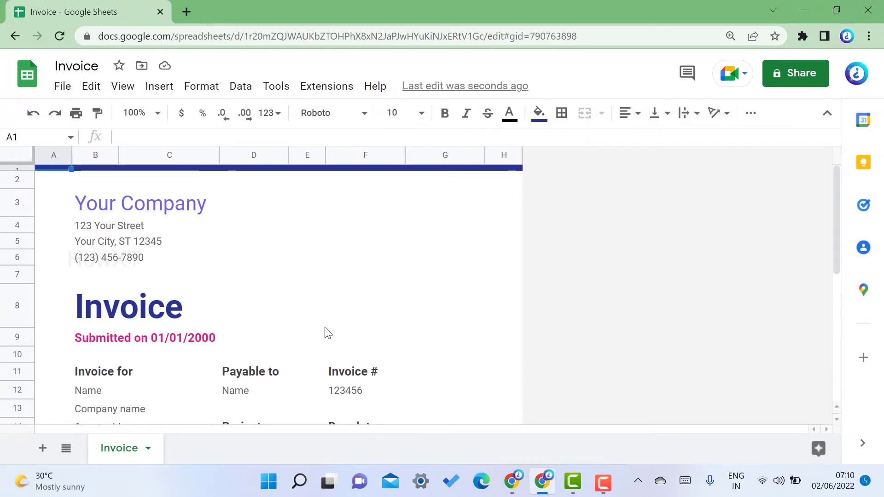
double_click(108, 212)
drag(76, 203, 288, 213)
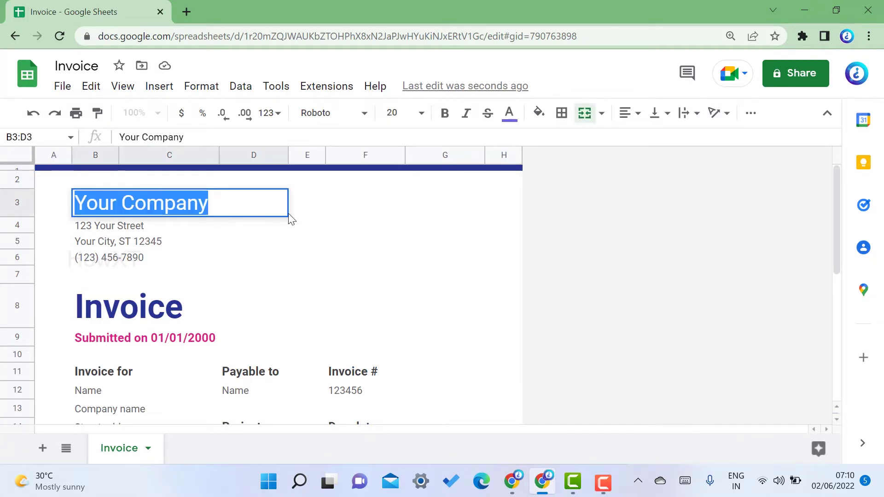
text(Howxt)
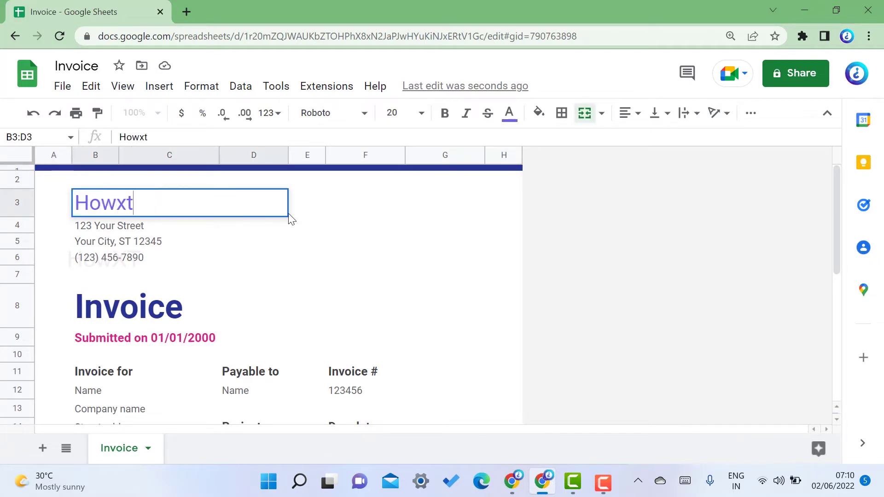
click(112, 227)
Replace the street address line with India.
click(113, 242)
click(121, 229)
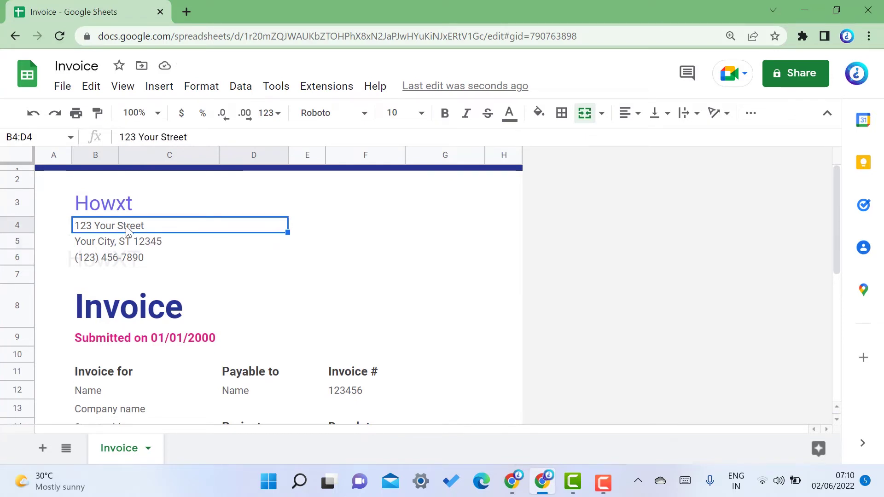
text(India)
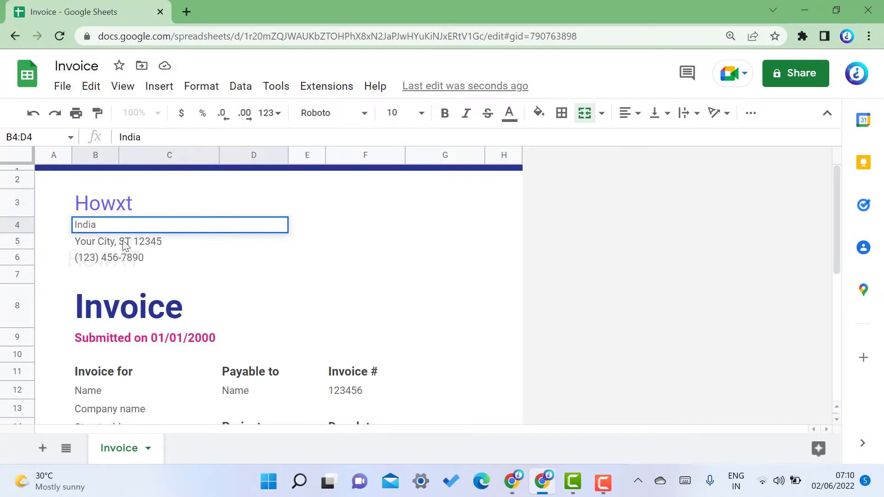
click(125, 245)
click(123, 258)
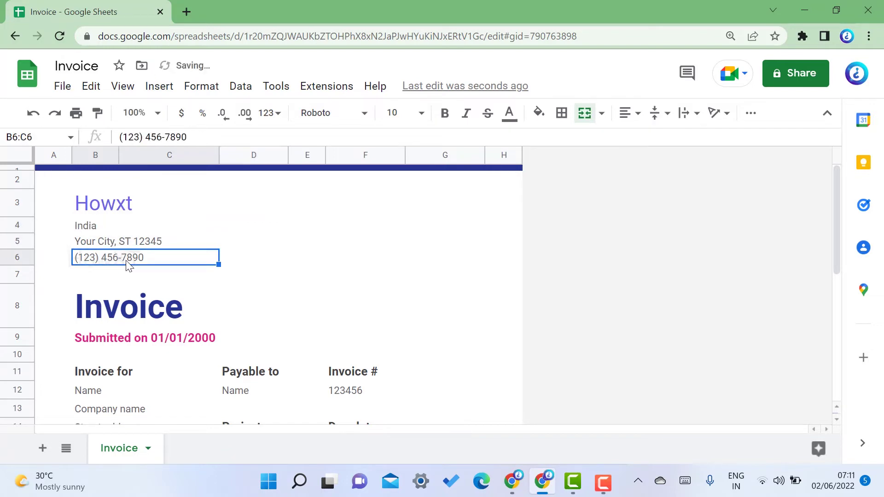
scroll(128, 262, down, 2)
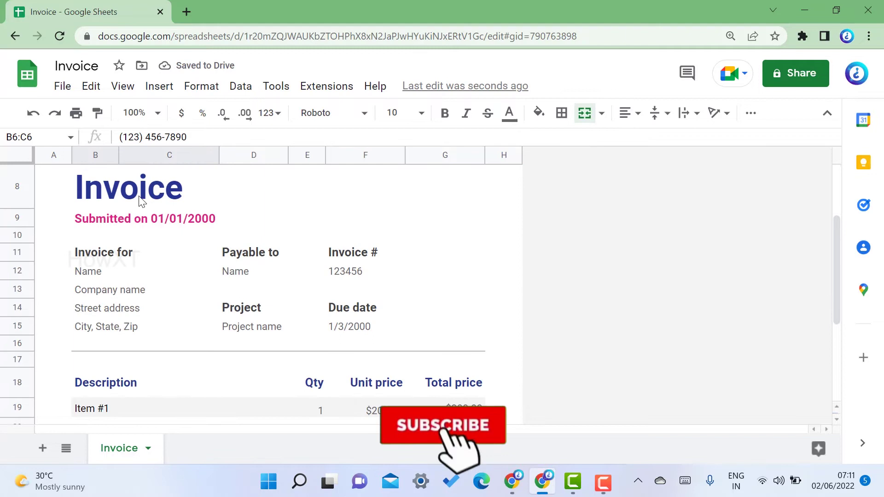
Change 01/01/2000 to 02-June-2022 in the Submitted on line and widen column C.
double_click(152, 218)
drag(151, 219, 220, 219)
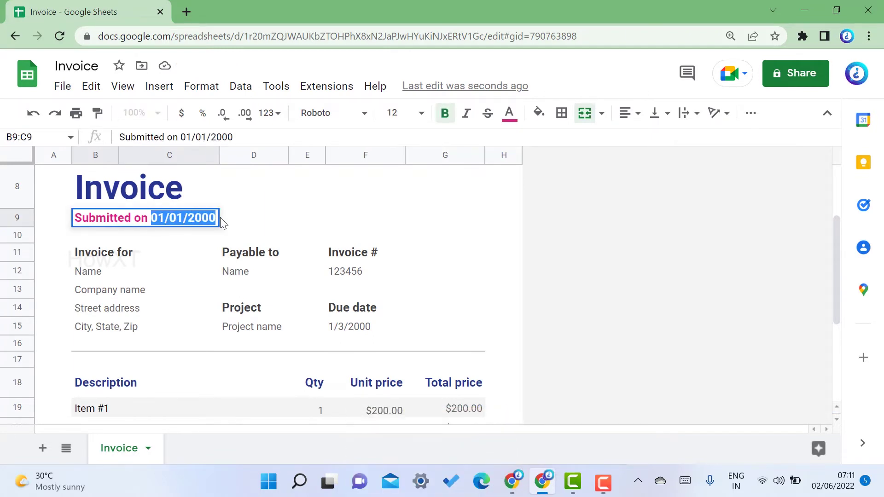
text(02)
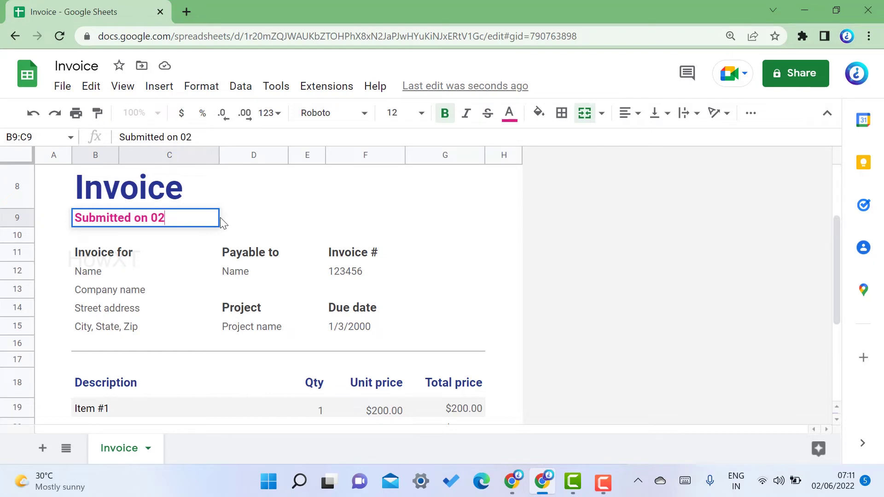
text(-June-2022)
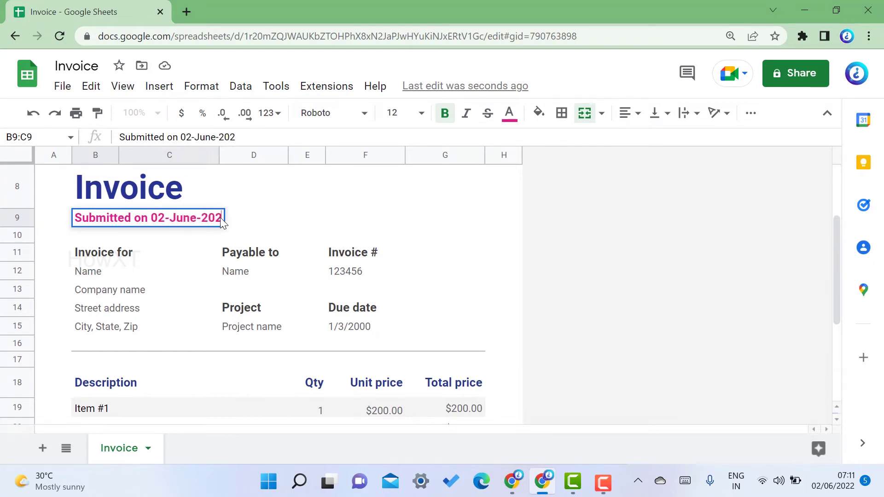
click(274, 224)
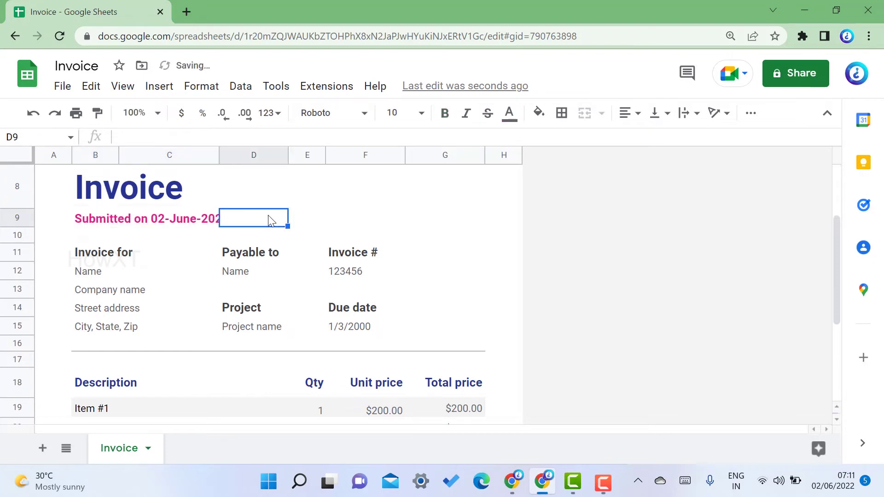
drag(220, 155, 234, 156)
click(112, 259)
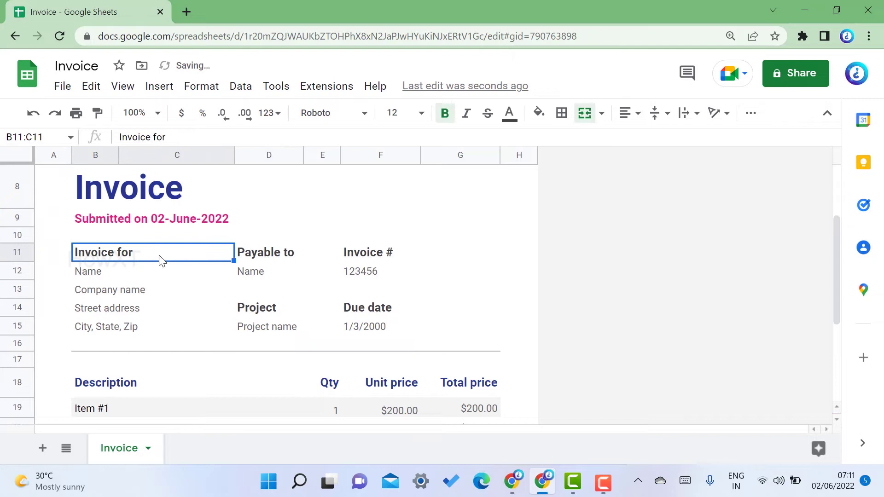
Replace invoice number 123456 with 4325453, correcting a mistyped entry.
click(131, 274)
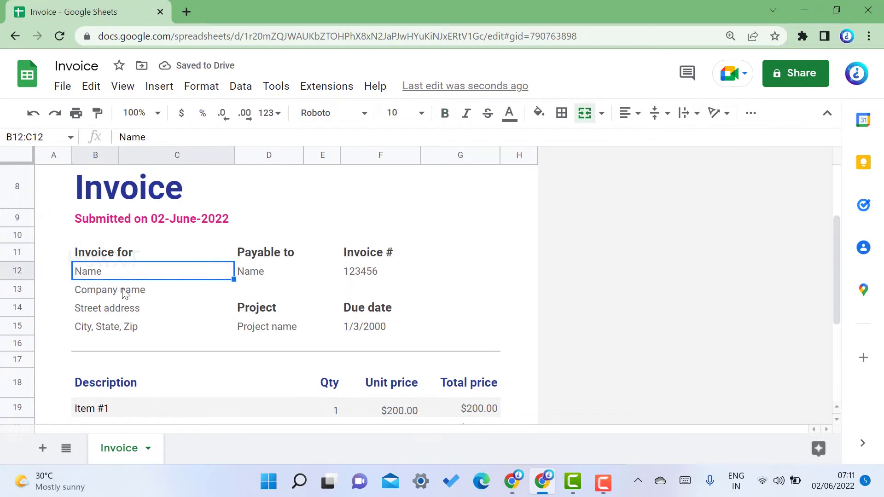
click(125, 291)
click(125, 311)
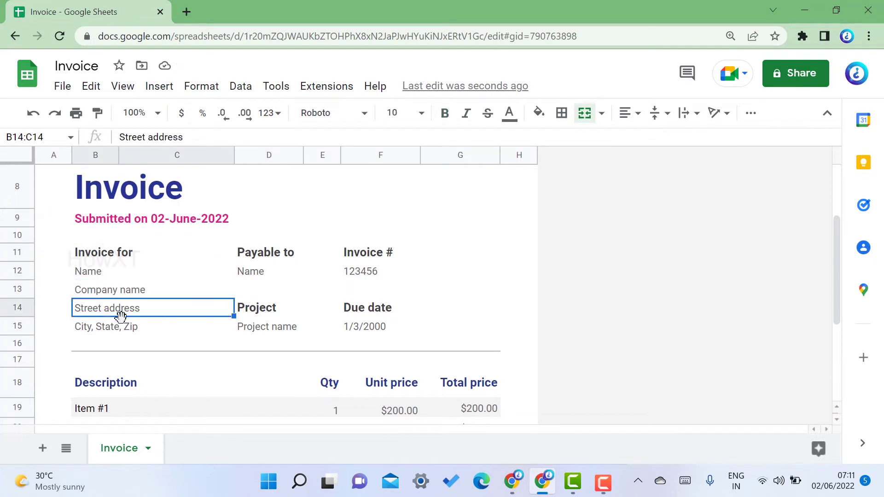
click(121, 332)
click(249, 277)
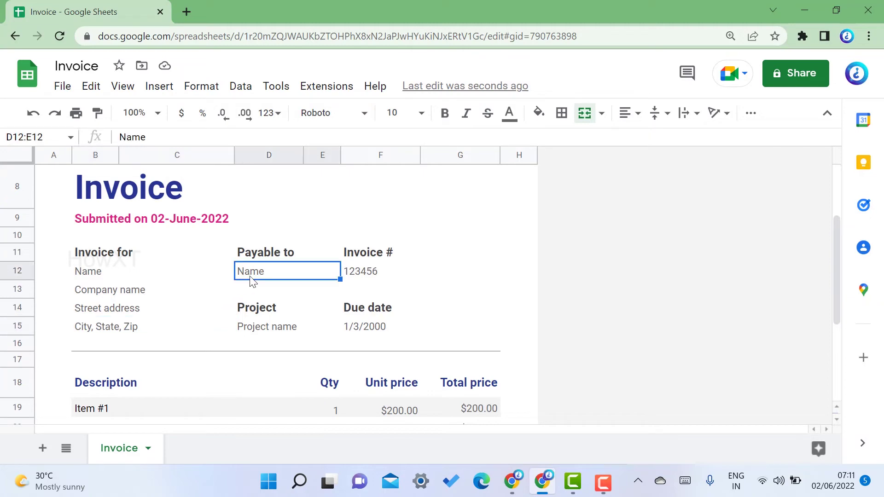
click(362, 277)
text(dfsdsfs)
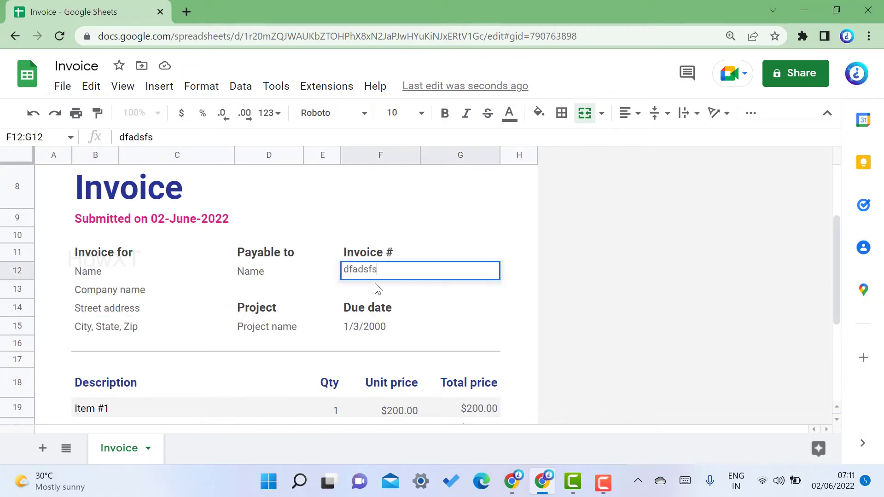
key(BackSpace)
key(BackSpace)
key(BackSpace)
key(BackSpace)
key(BackSpace)
key(BackSpace)
key(BackSpace)
text(4325453)
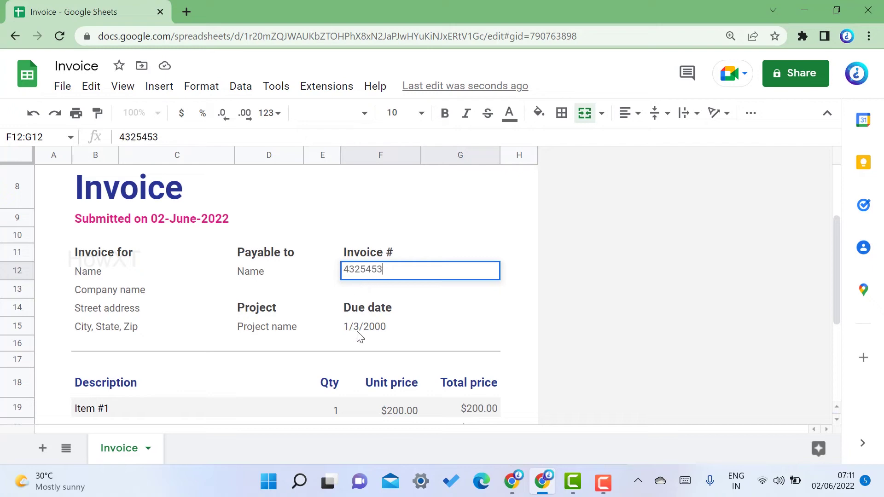
click(360, 336)
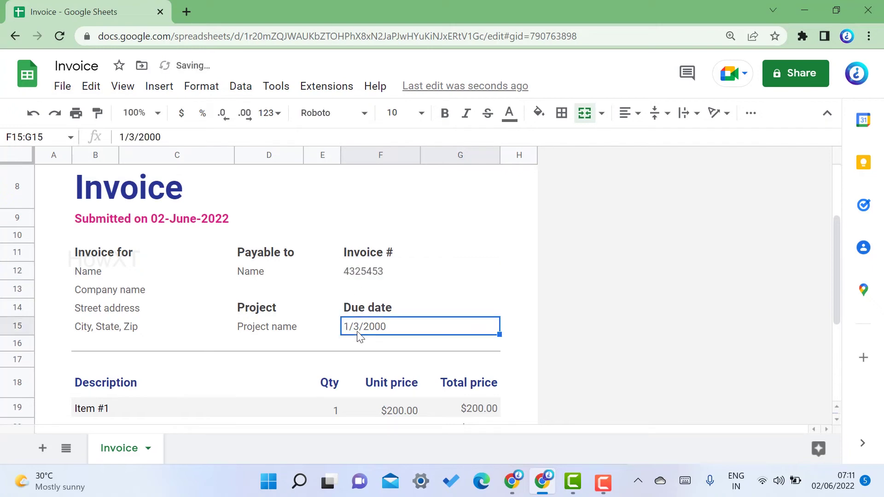
Enter 3456 as Item #1's unit price and 45345 as its total price.
scroll(357, 334, down, 2)
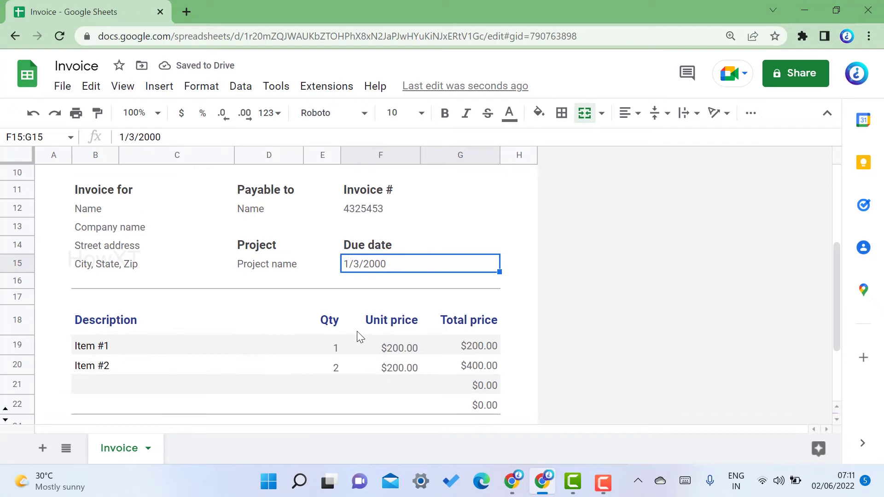
click(110, 355)
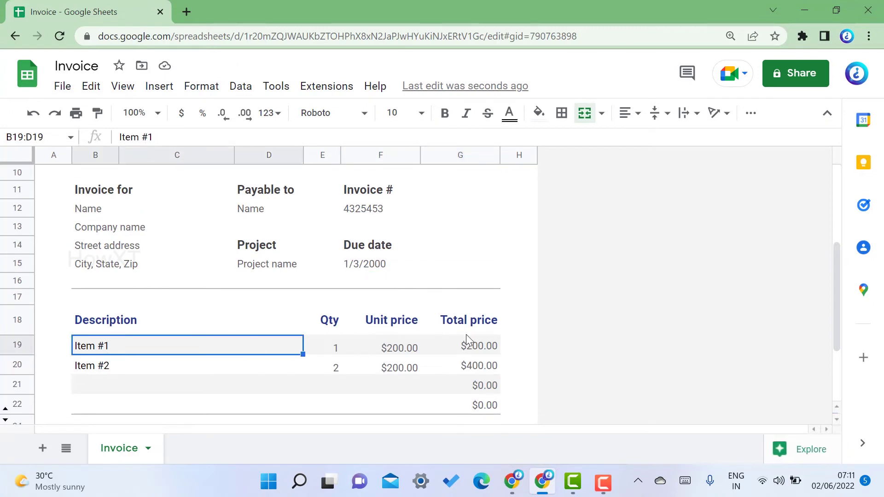
scroll(403, 303, down, 3)
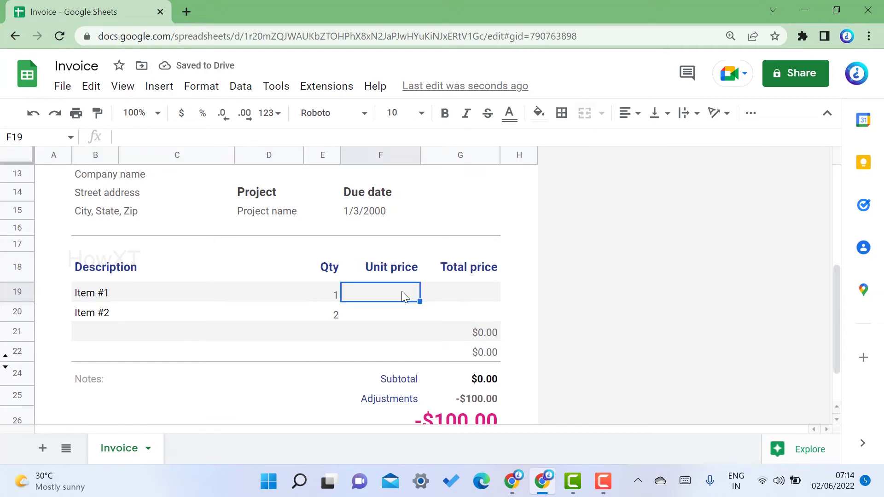
text(3456)
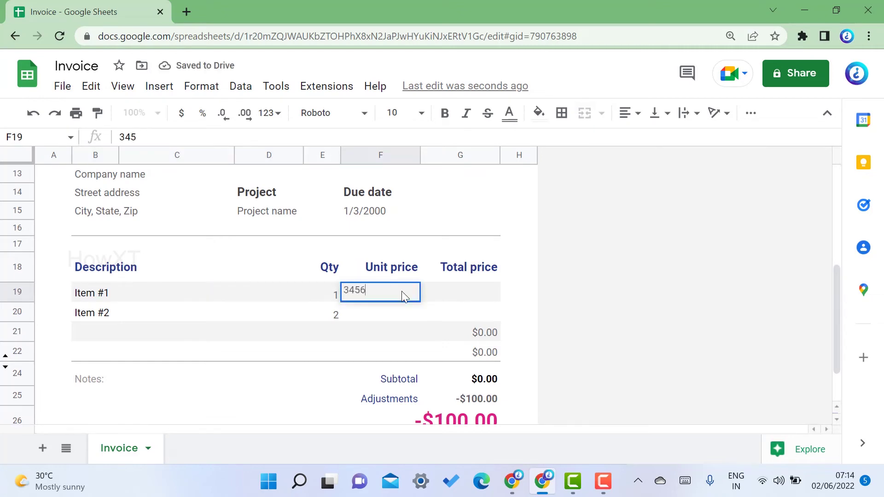
key(Return)
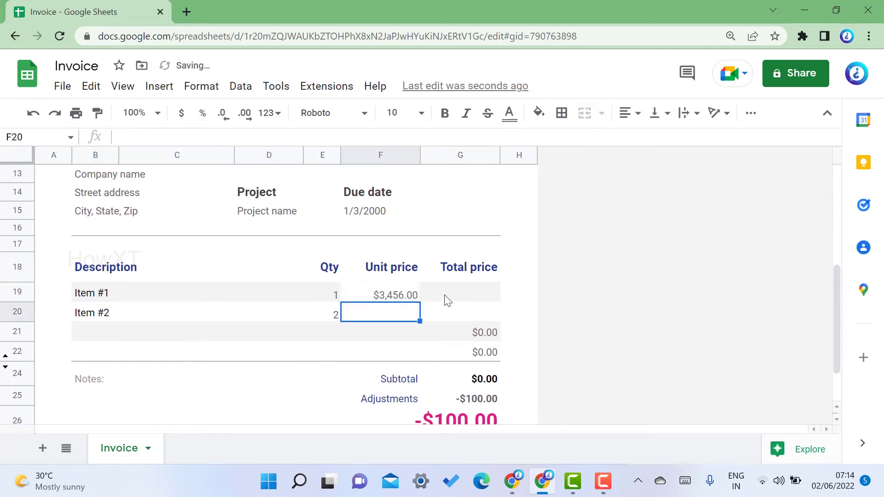
click(446, 298)
text(4534543)
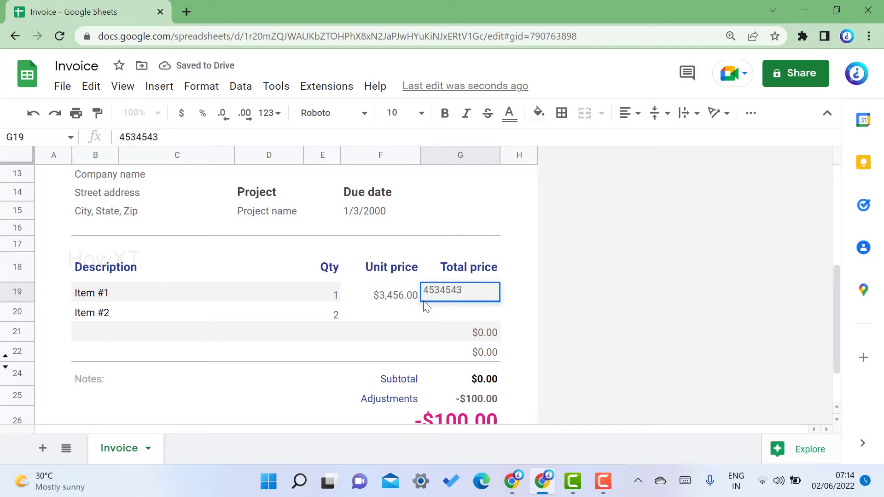
key(BackSpace)
key(BackSpace)
key(Return)
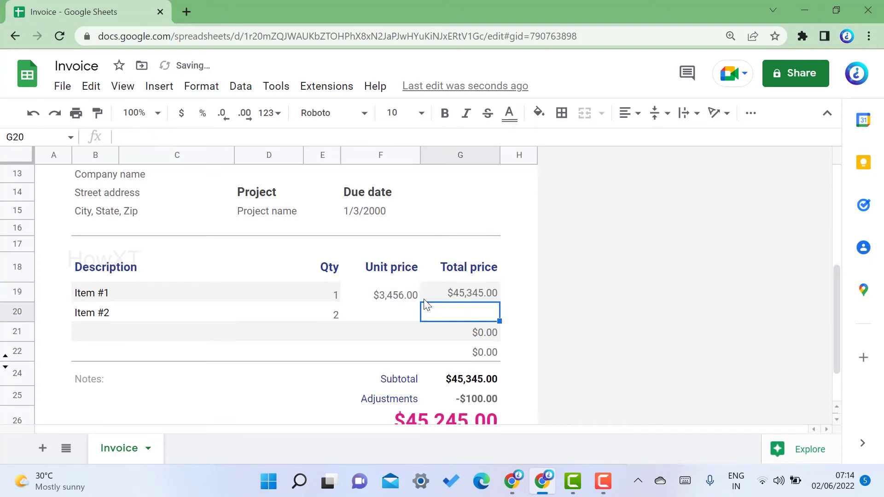
click(400, 298)
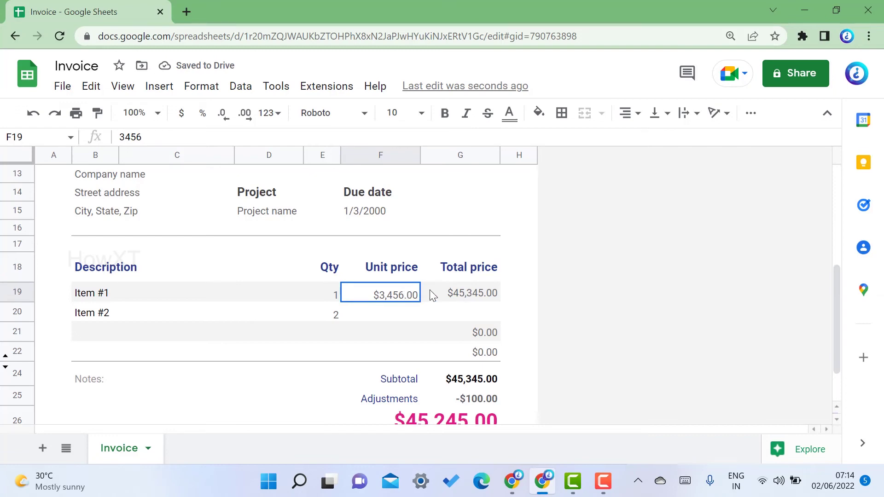
Format the price amounts F19:G26 as plain Number without dollar signs.
drag(429, 295, 482, 417)
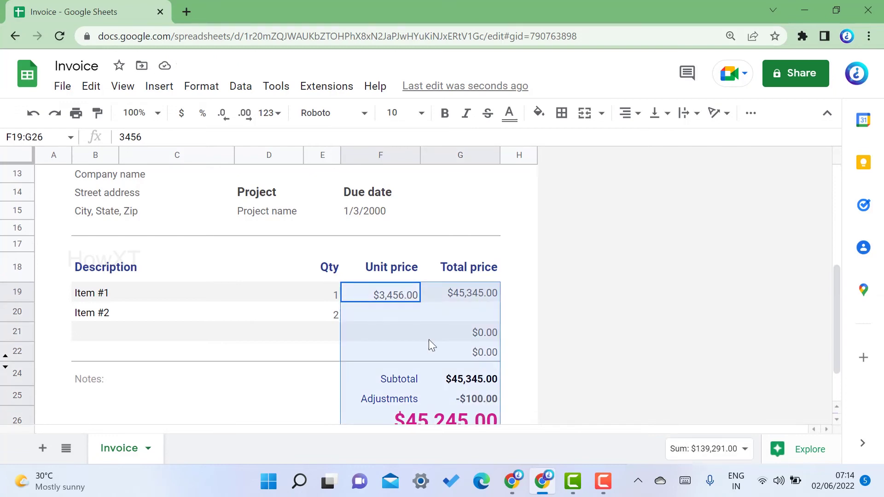
click(200, 87)
mouse_move(226, 156)
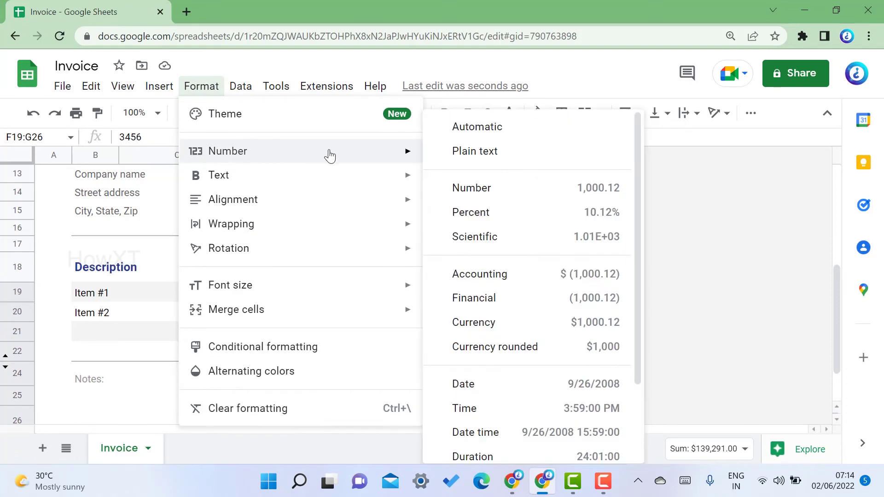
click(459, 187)
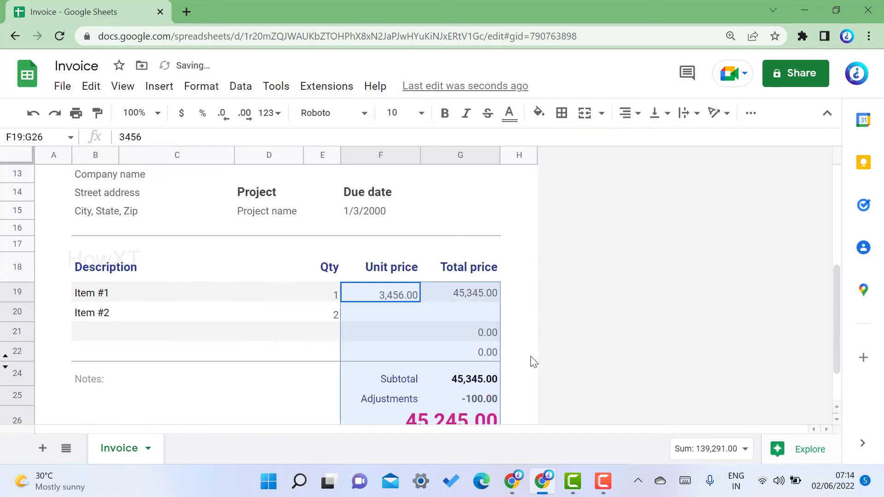
click(551, 334)
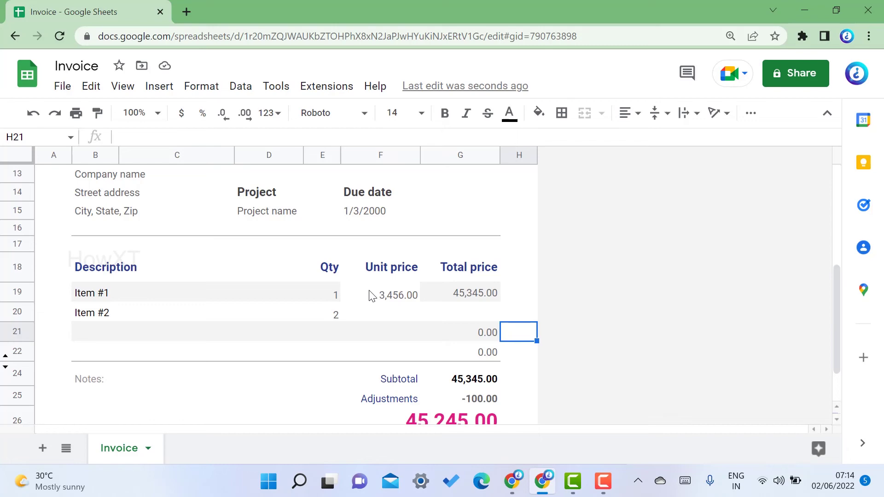
Review the reformatted invoice totals and bring up the File menu.
scroll(373, 295, down, 2)
scroll(373, 295, up, 5)
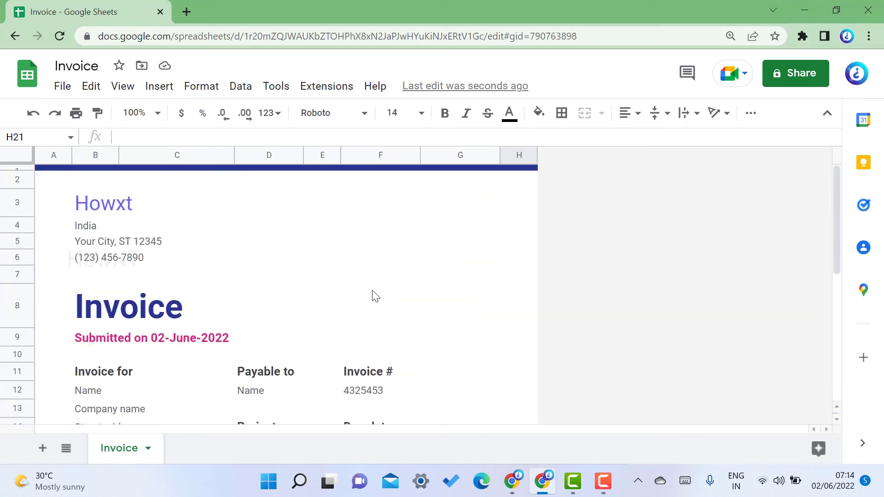
scroll(146, 210, down, 5)
click(62, 87)
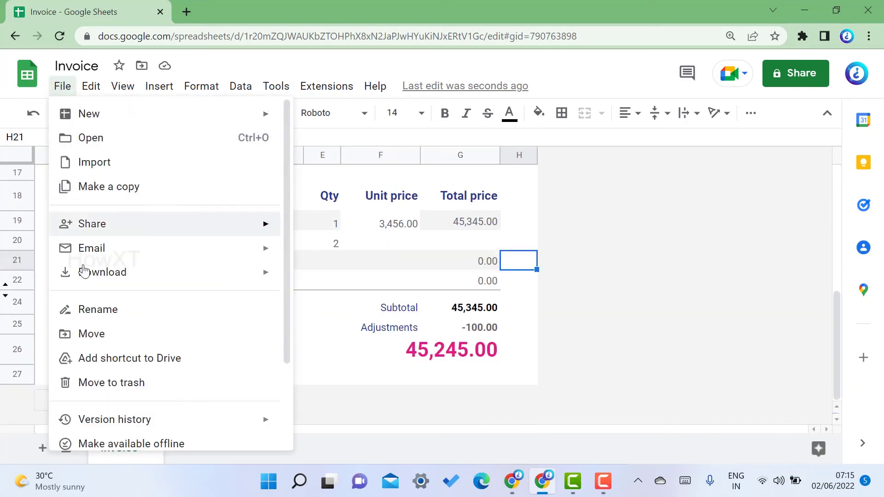
scroll(101, 342, down, 3)
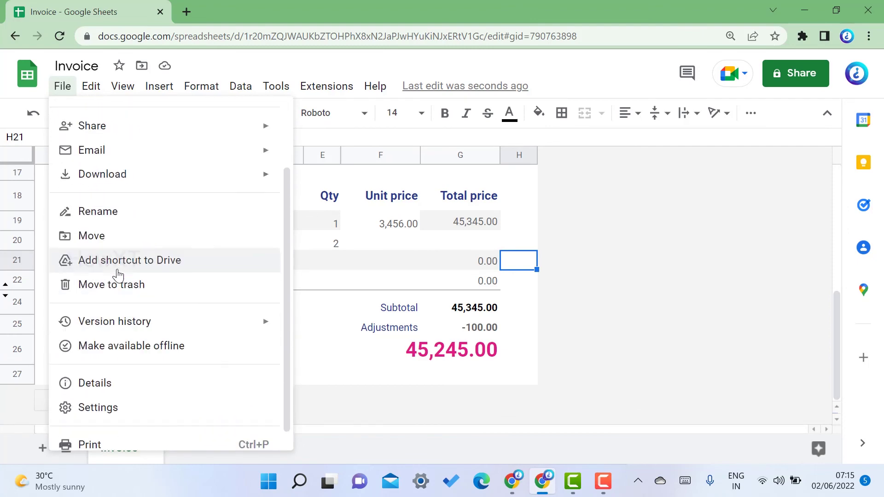
Open File > Print and set the page orientation to Portrait.
click(138, 432)
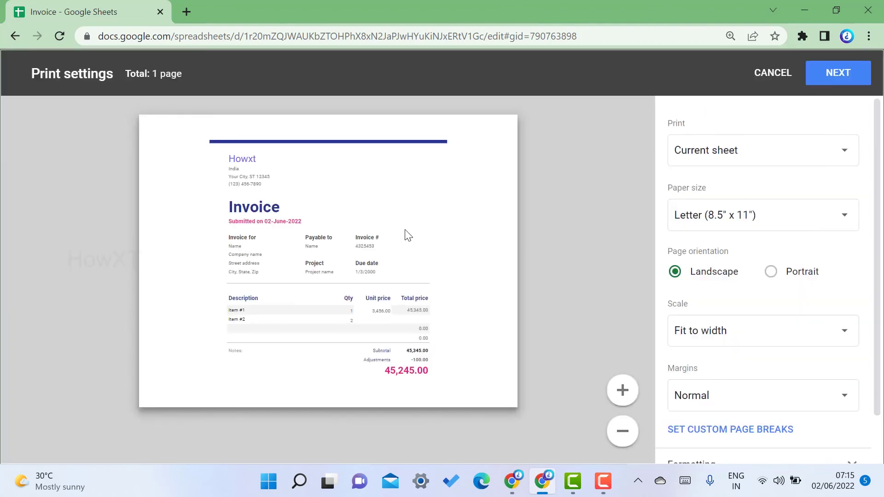
click(775, 276)
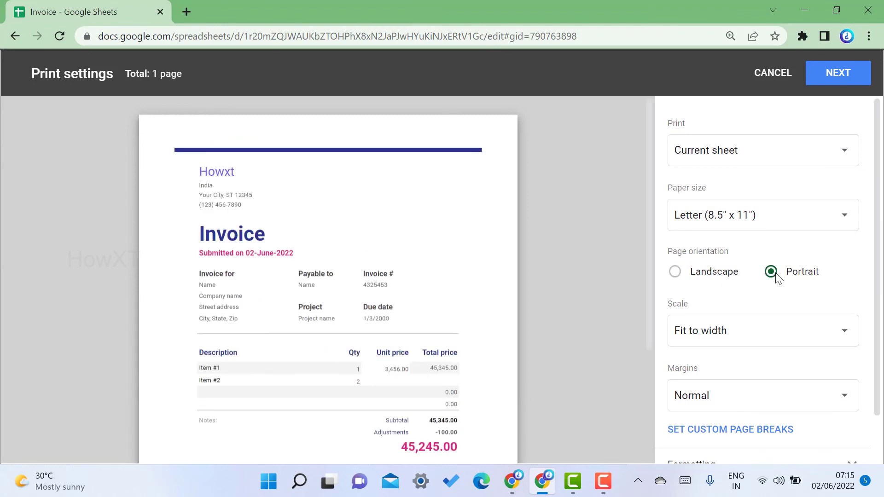
click(718, 275)
click(778, 274)
scroll(783, 271, down, 1)
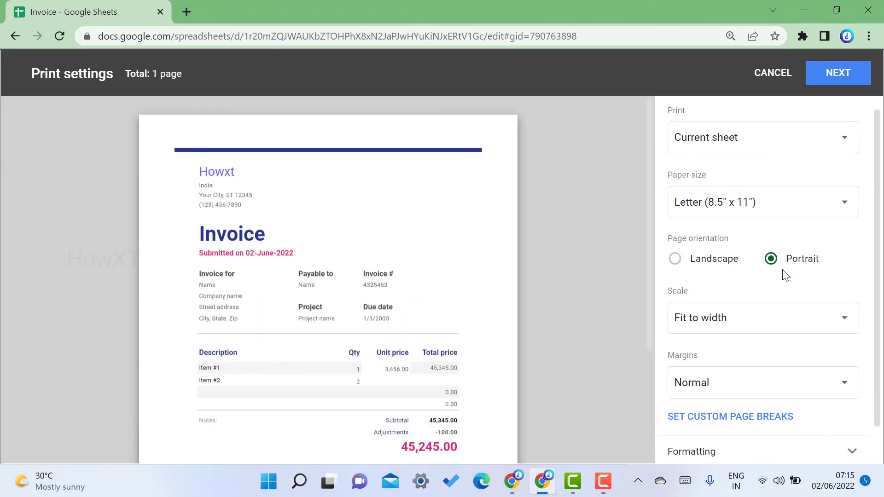
scroll(355, 295, down, 3)
scroll(350, 297, up, 3)
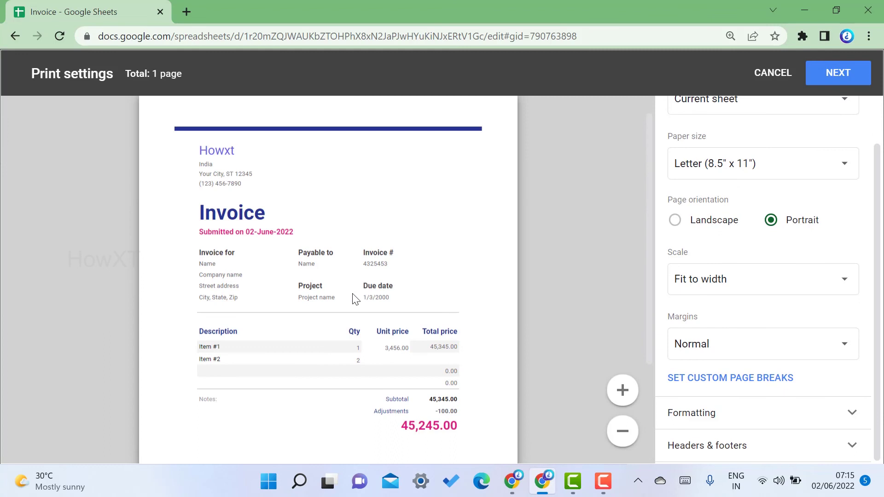